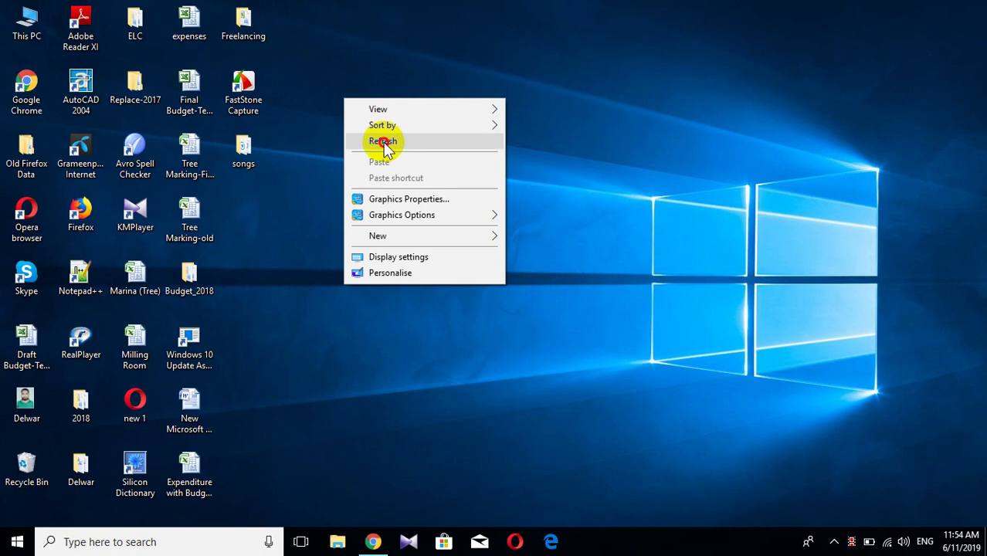
click(390, 141)
right_click(386, 142)
click(417, 185)
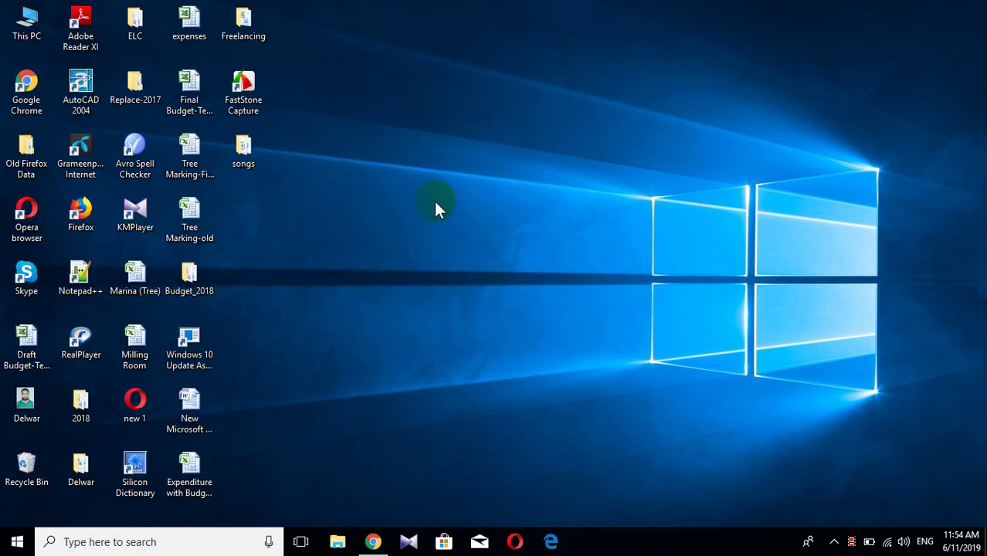
right_click(416, 183)
click(445, 226)
right_click(446, 227)
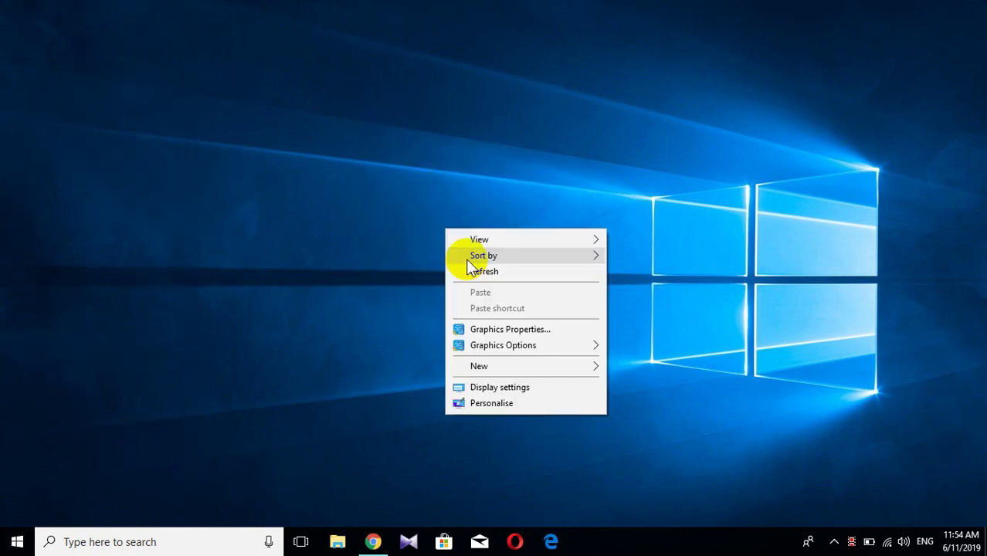
click(470, 269)
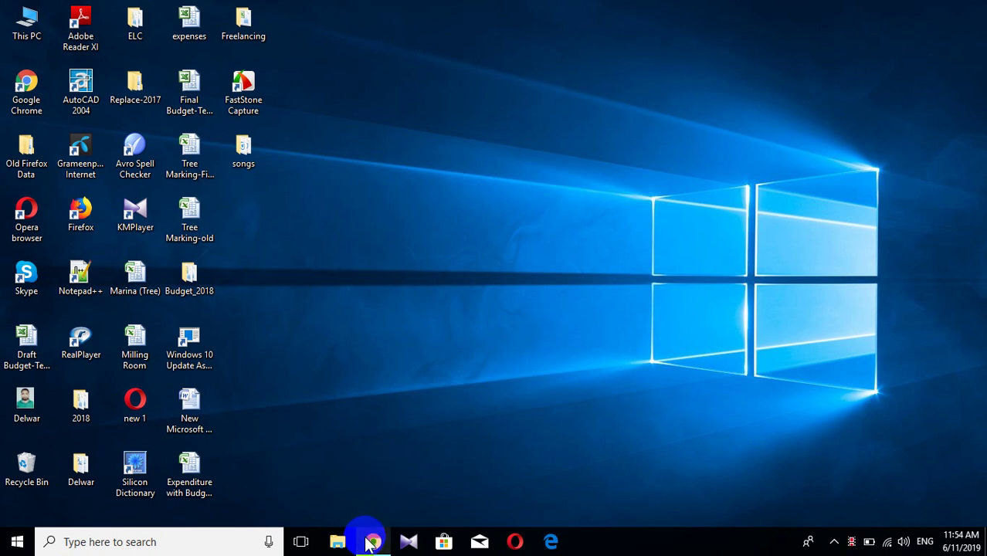
- Switch to Chrome, open the ENA HYUNDAI AC vs GREENLINE SCANIA video from the channel's popular uploads, and pause it
mouse_move(369, 544)
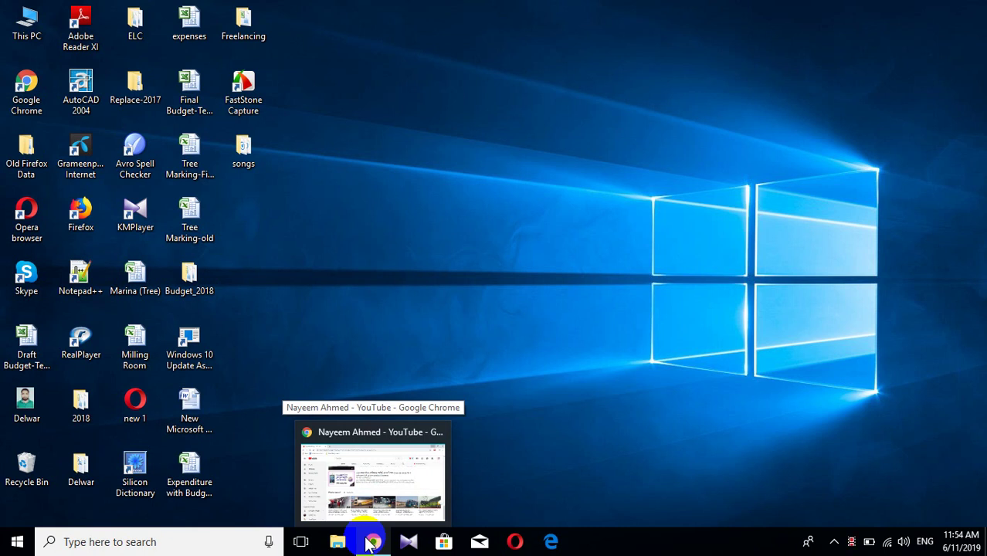
click(369, 543)
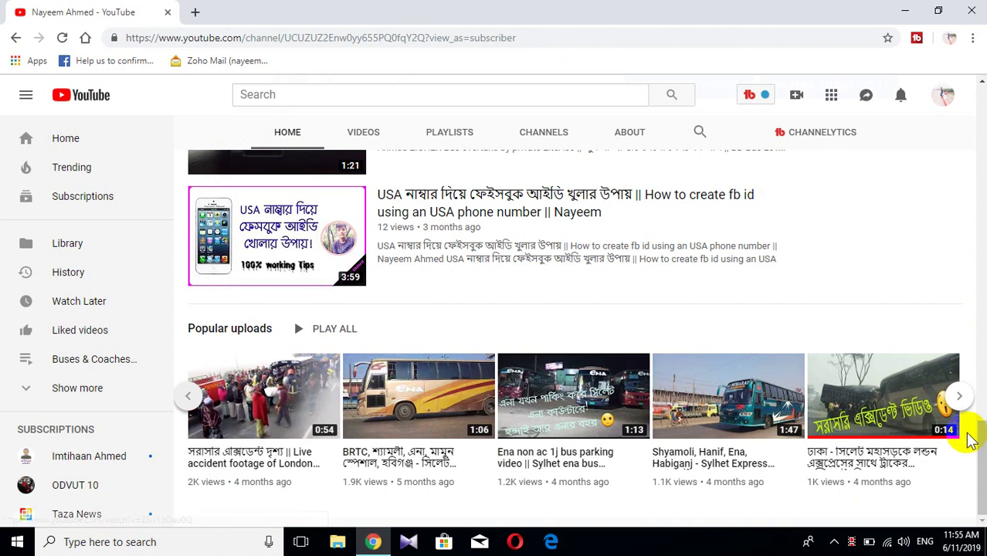
click(960, 400)
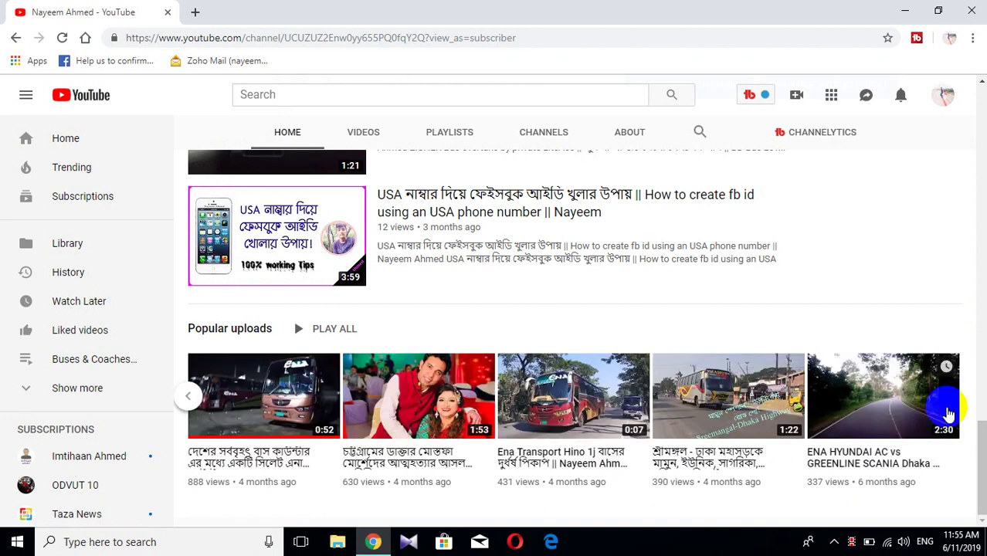
click(842, 467)
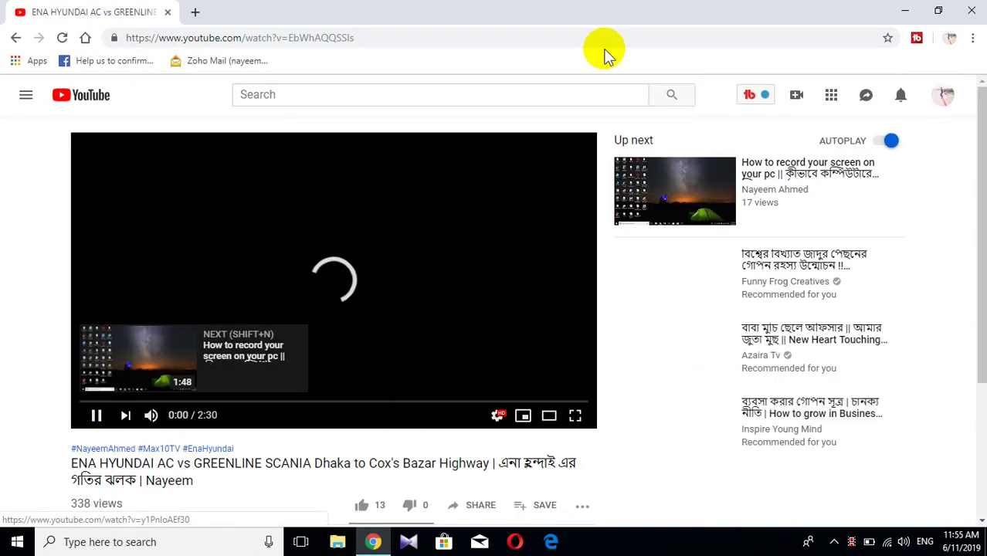
click(97, 417)
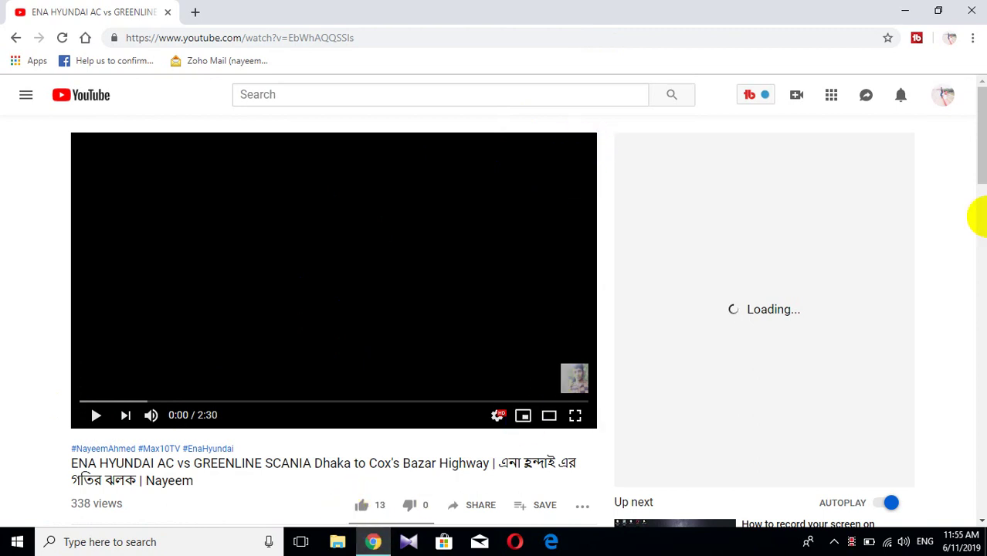
- Open the video's details for editing and bring up its Cards editor with the preview paused
drag(979, 128, 980, 164)
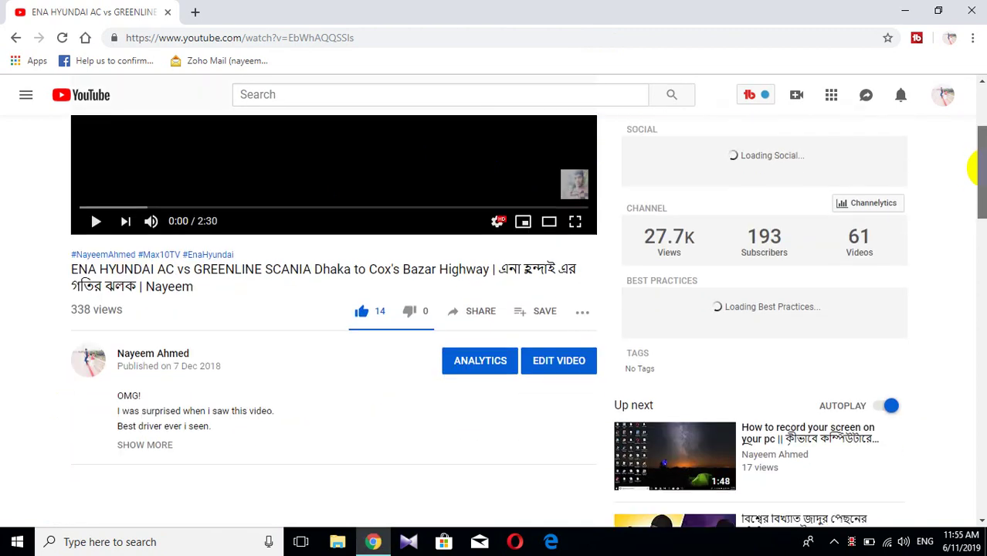
click(560, 364)
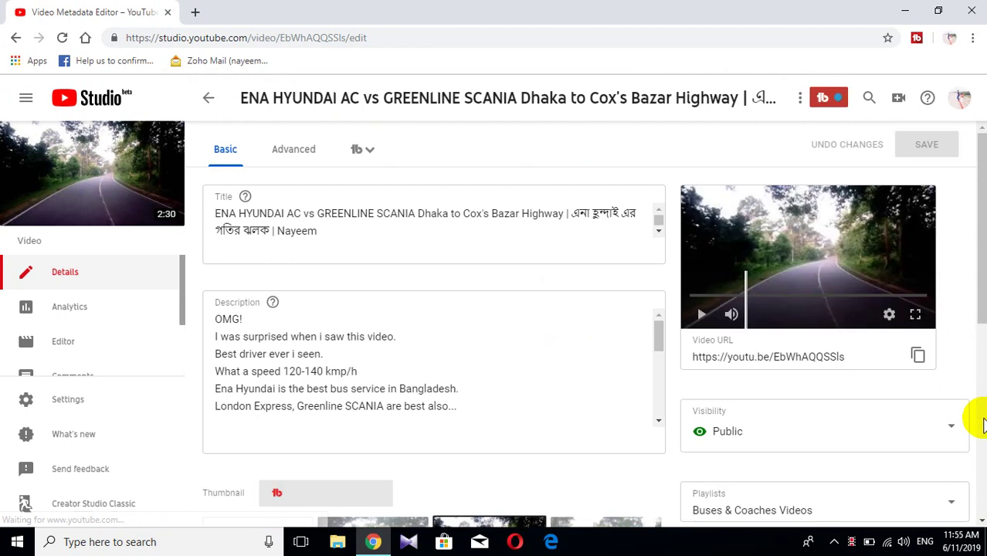
scroll(977, 420, down, 5)
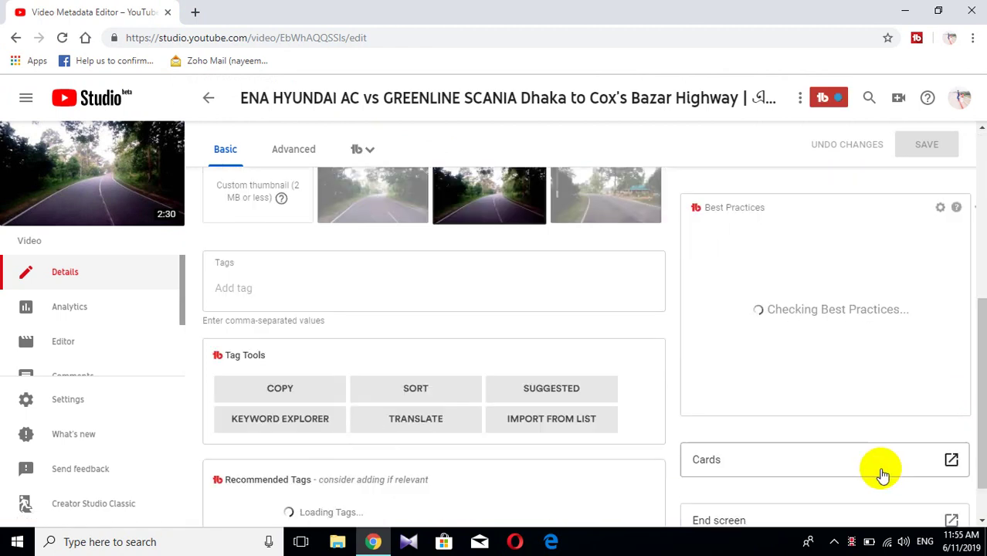
click(730, 467)
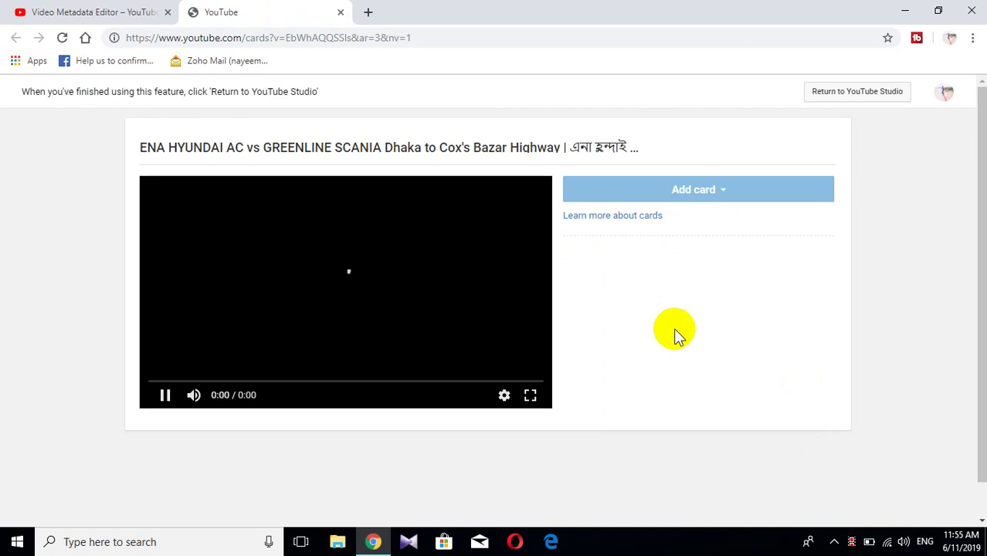
click(165, 396)
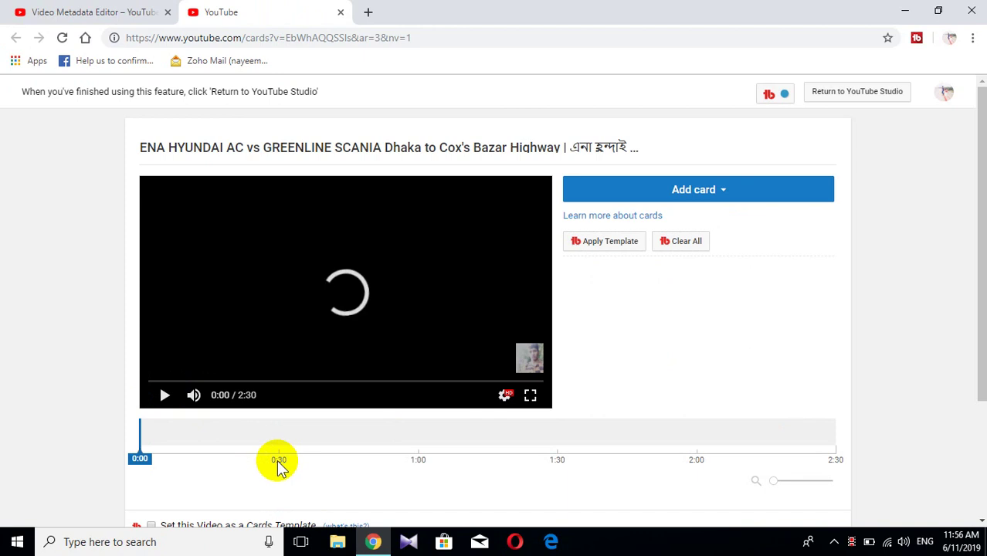
- Add a video card at 0:30 that links to the 0:28-long upload
click(278, 454)
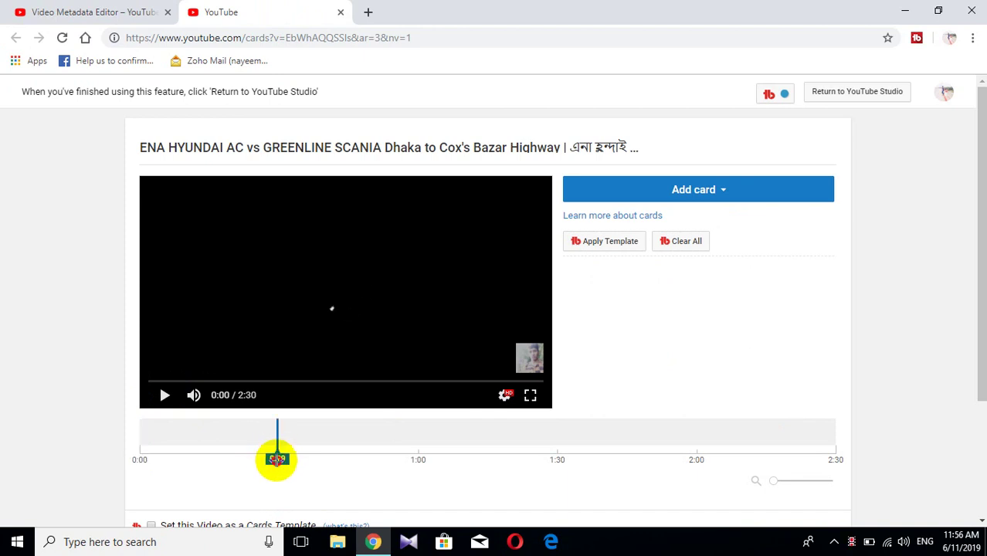
click(699, 189)
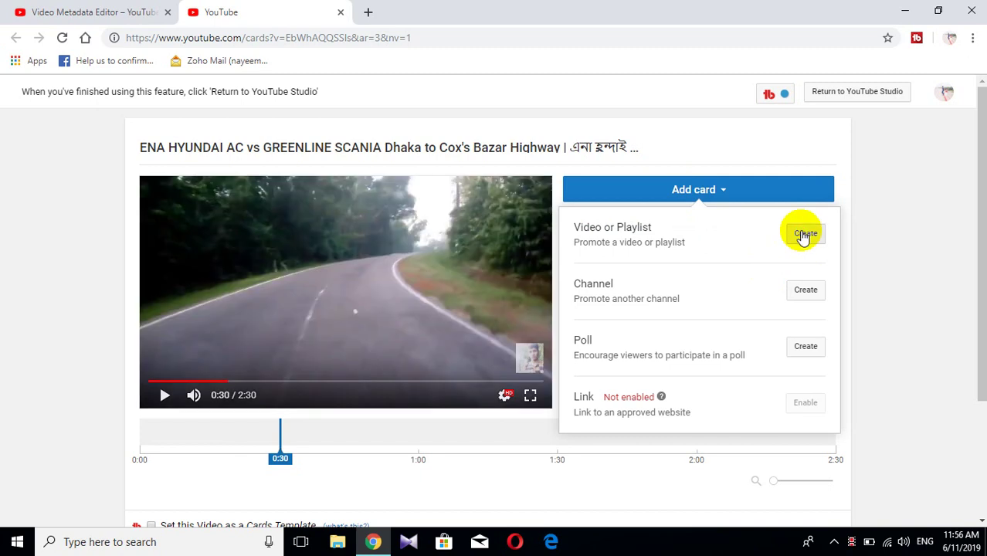
click(804, 234)
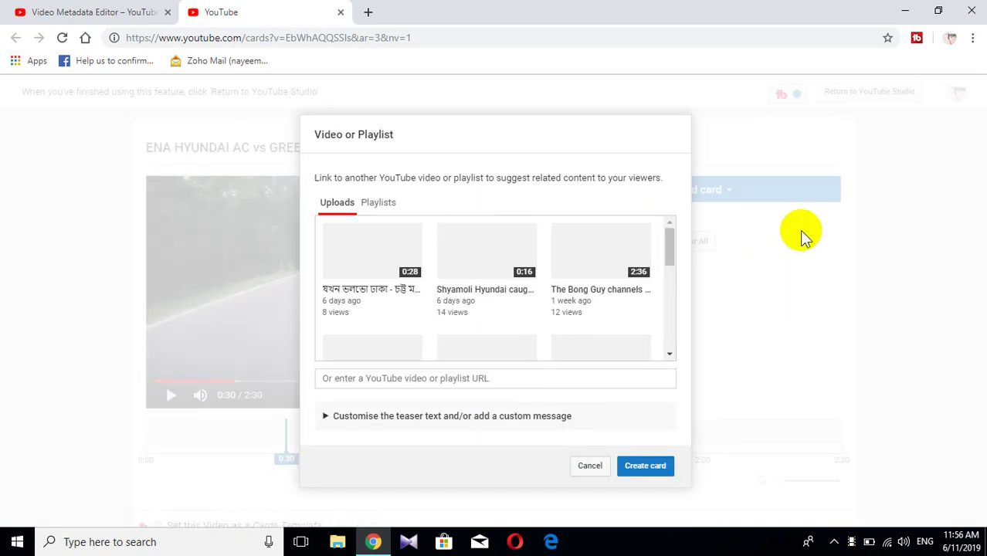
click(383, 288)
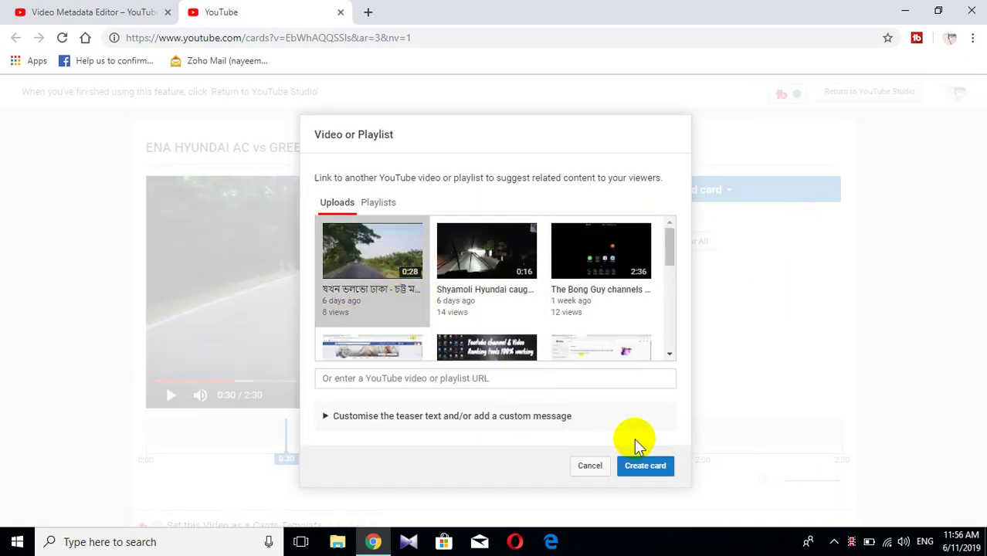
click(647, 468)
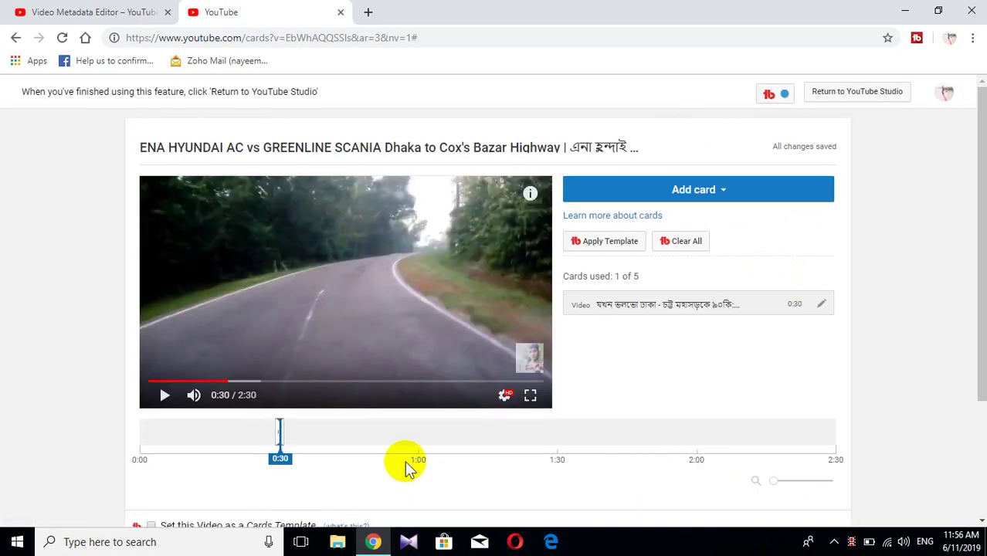
- Add a video card at 1:00 that links to the "Shyamoli Hyundai caught by Shyamoli" upload
click(418, 457)
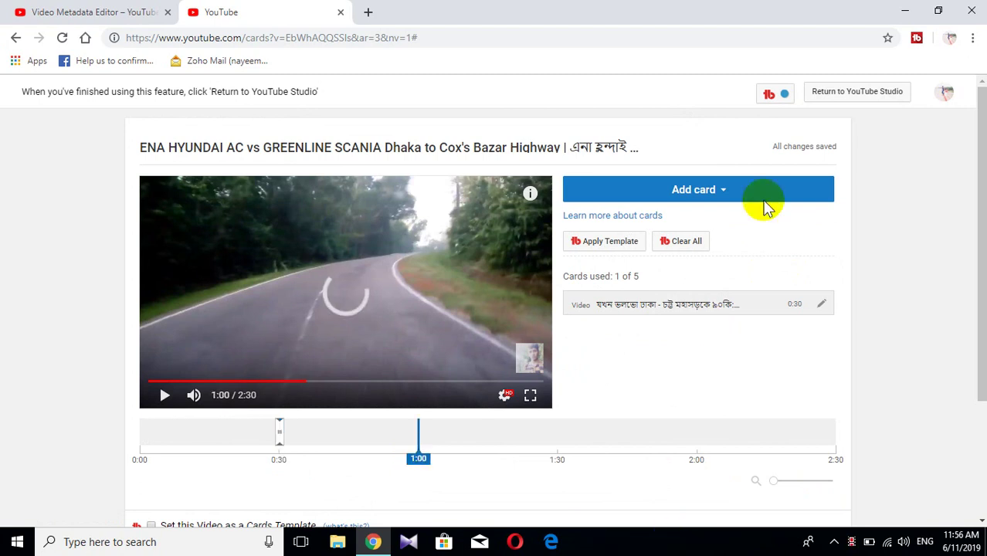
click(714, 197)
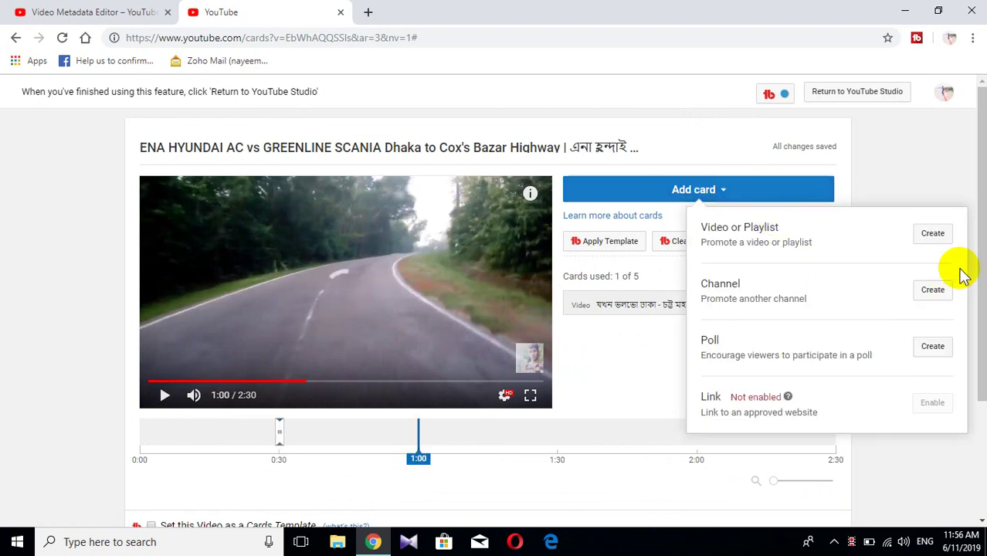
click(932, 233)
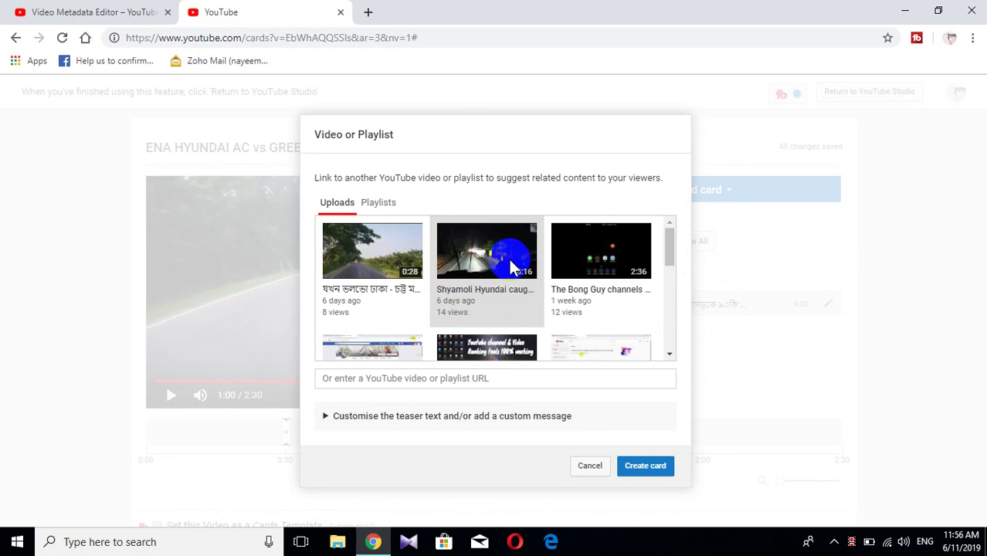
click(469, 263)
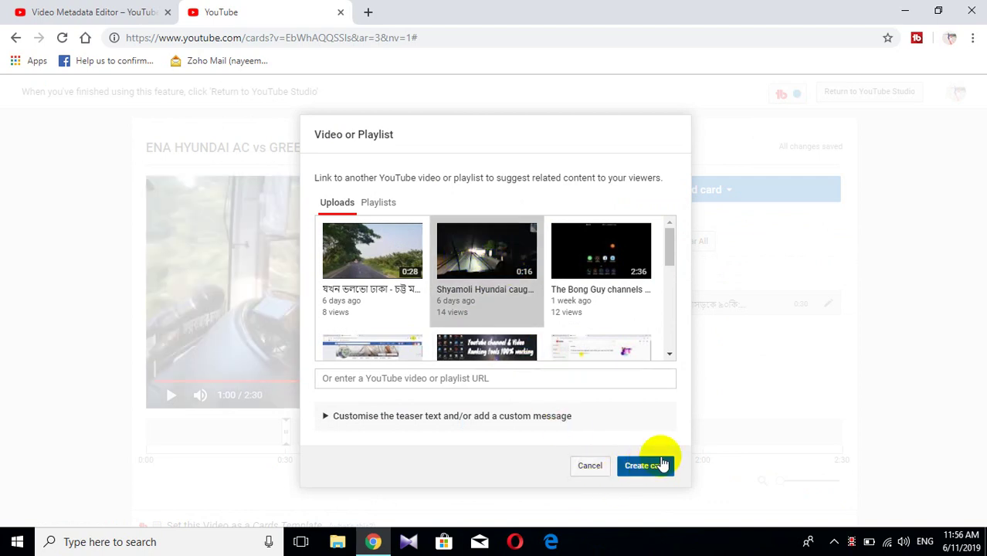
click(661, 465)
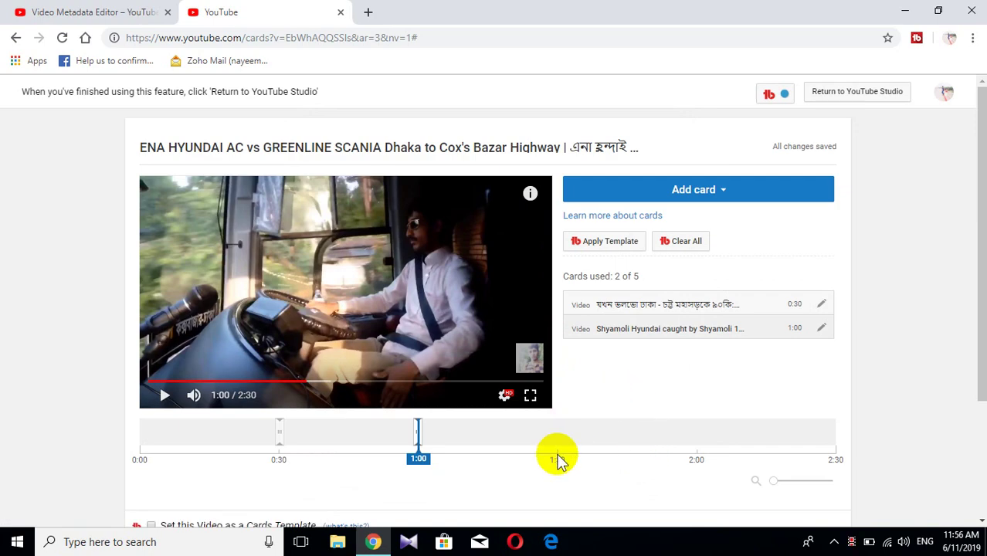
- Add a video card at 1:30 that links to the 1:01-long "লন্ডন এক্সপ্রেস vs ইউনিক" upload
click(557, 460)
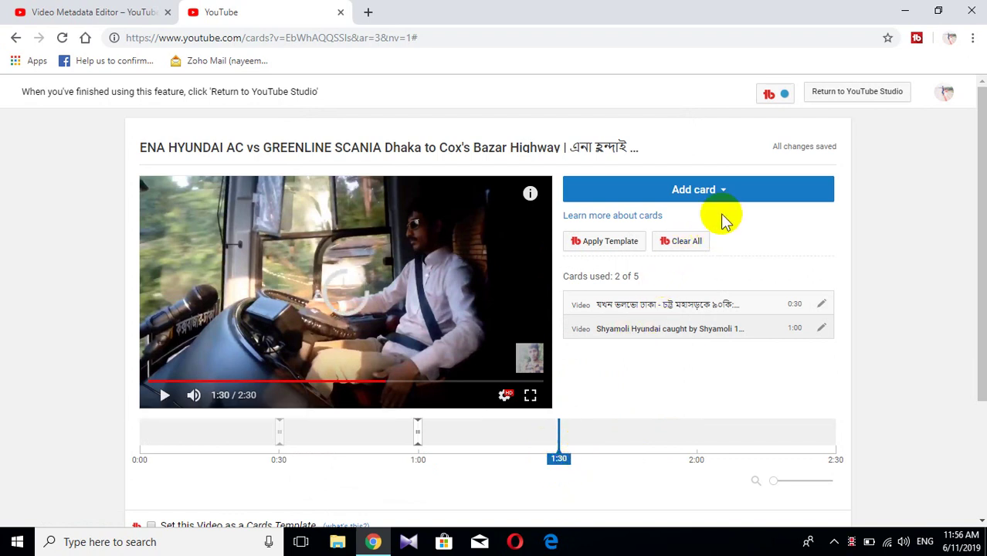
click(714, 192)
click(872, 234)
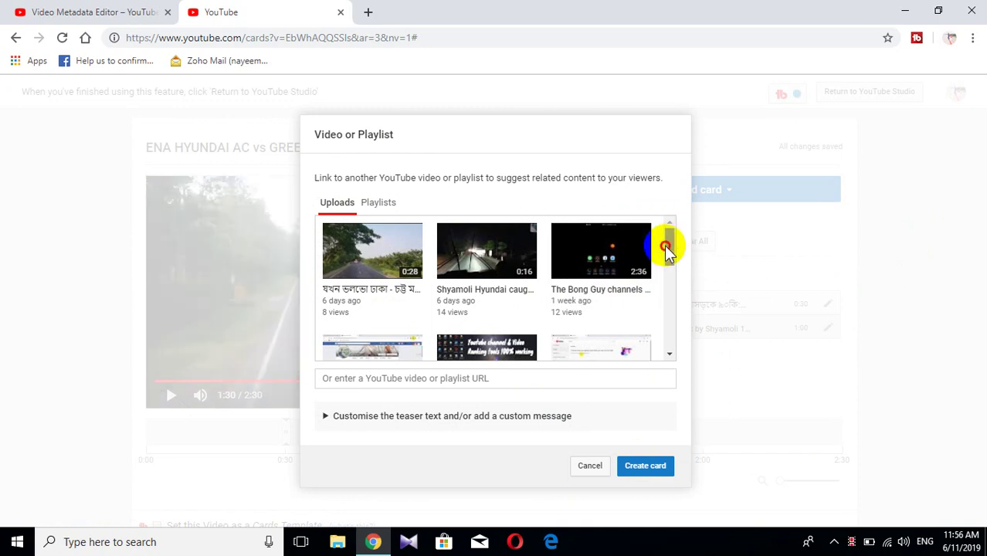
drag(666, 247, 662, 308)
click(506, 275)
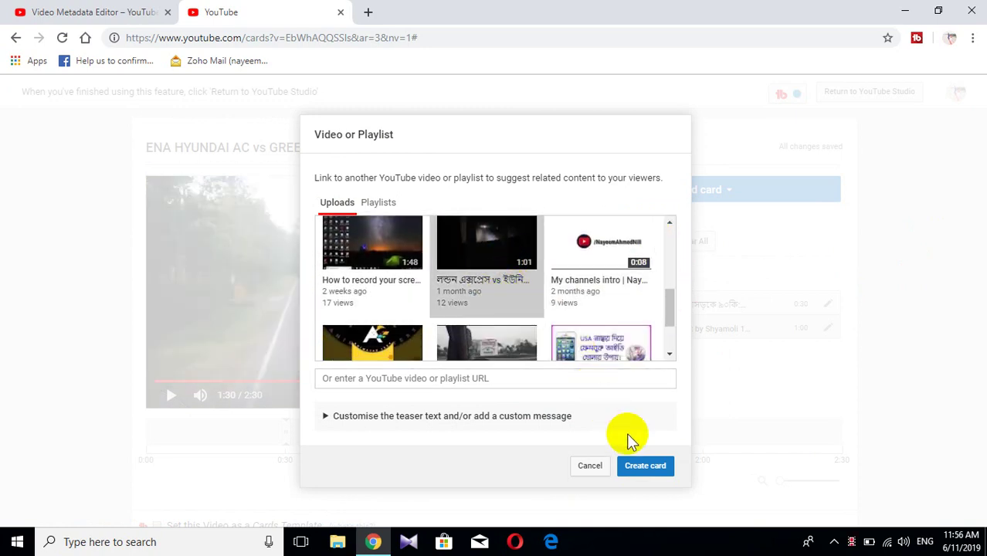
click(653, 468)
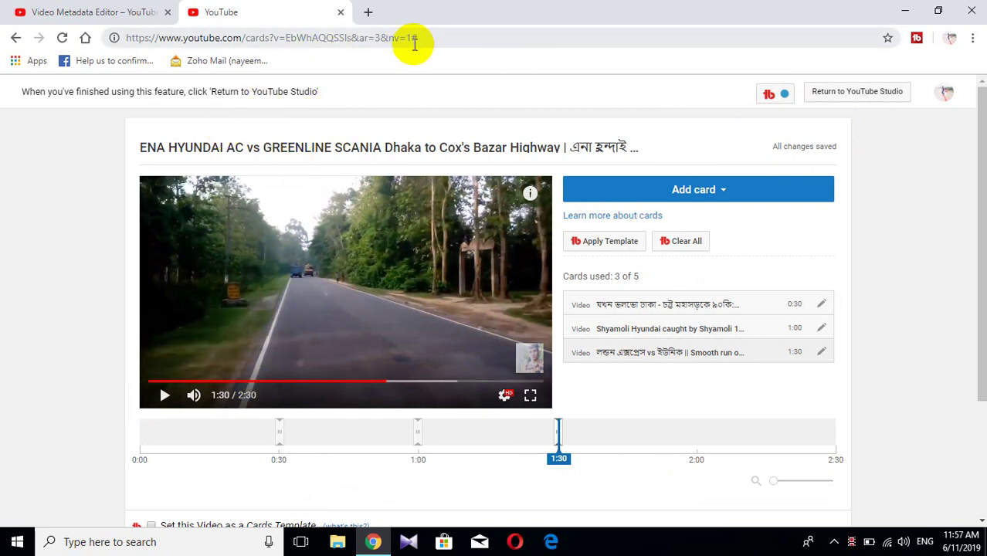
- Return from the video's details to its watch page and close the Cards editor
click(15, 38)
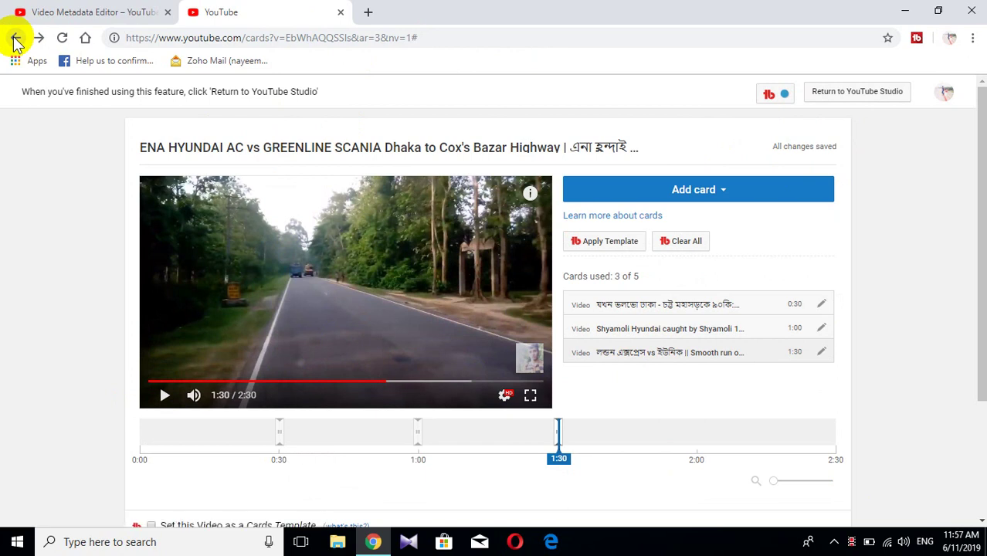
click(46, 12)
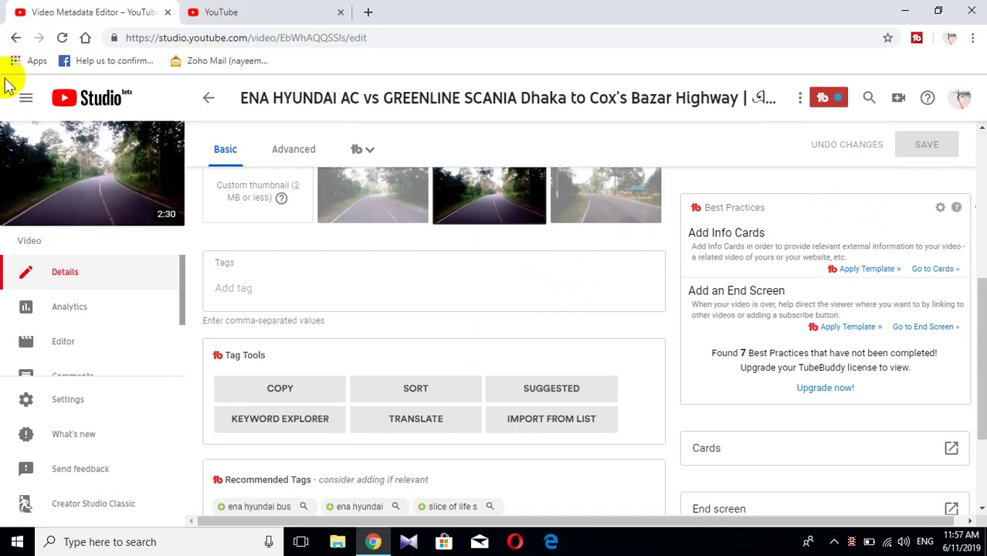
click(14, 38)
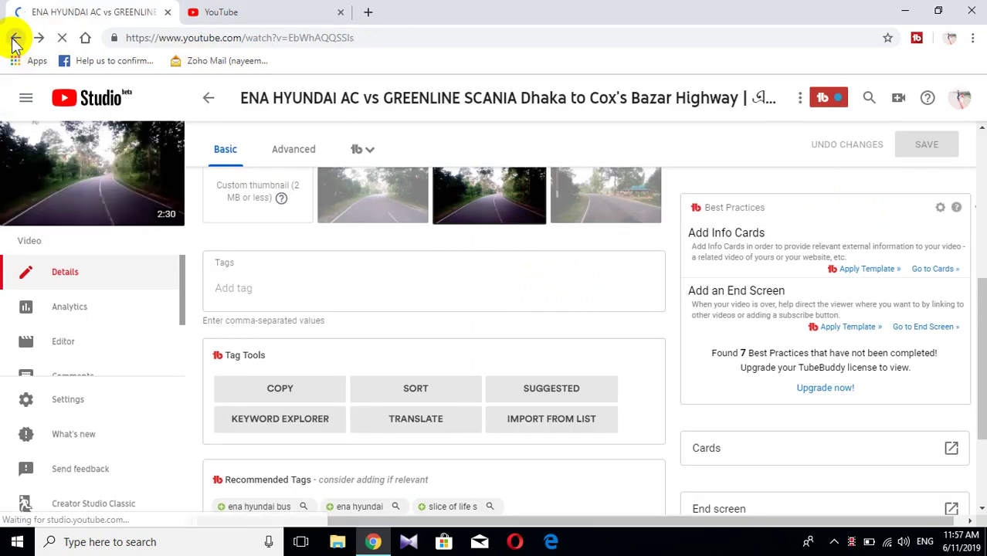
click(281, 8)
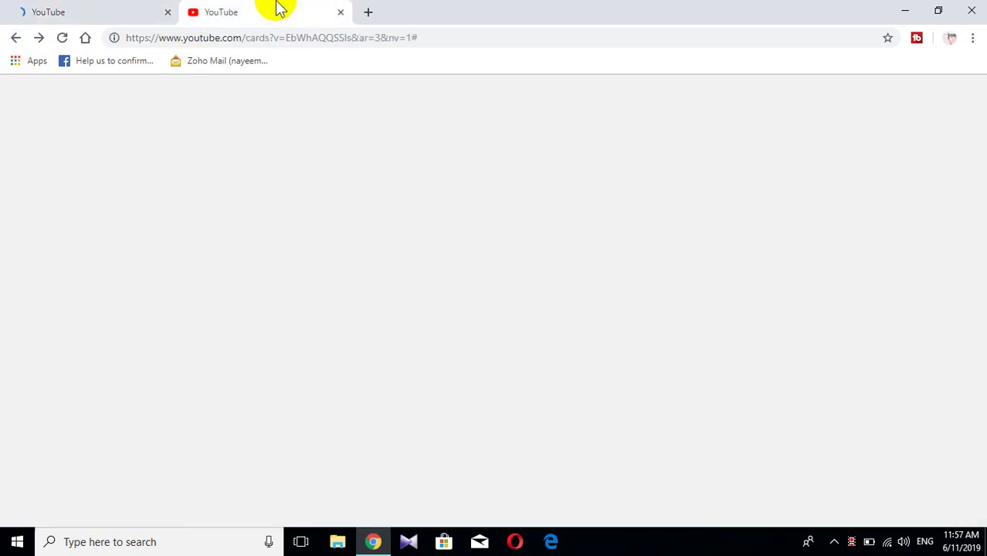
click(338, 13)
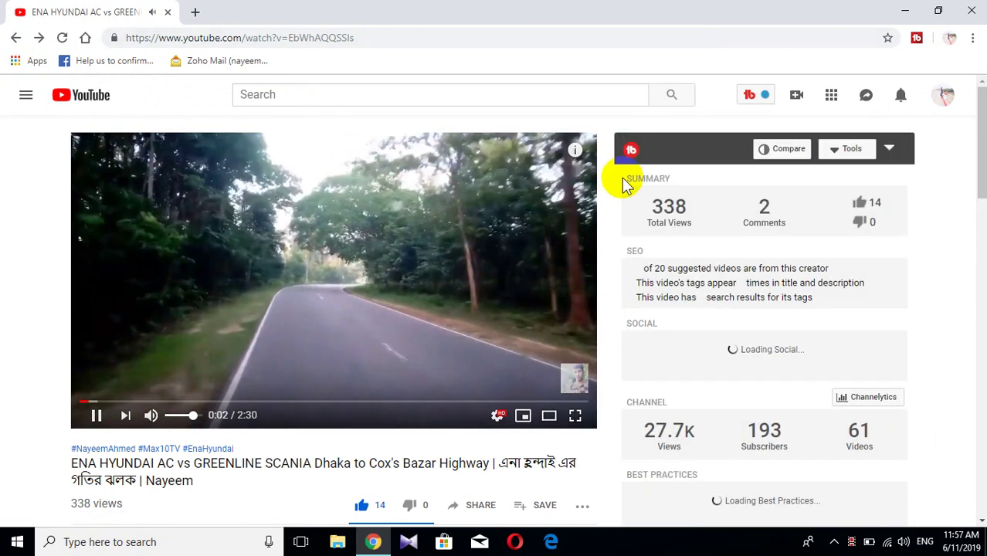
- Check the info cards in the player's card list and around 0:30 of playback, and minimise the browser
click(575, 152)
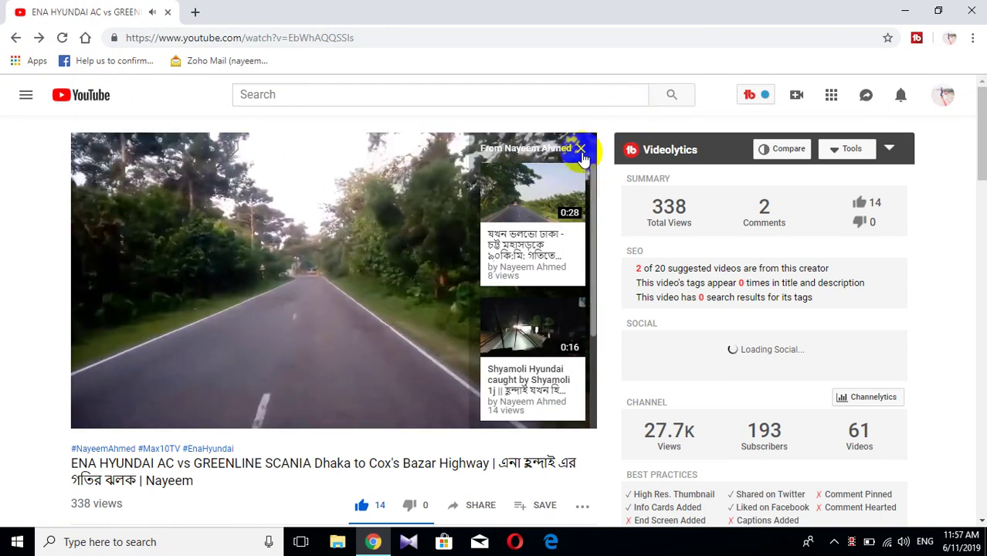
click(248, 390)
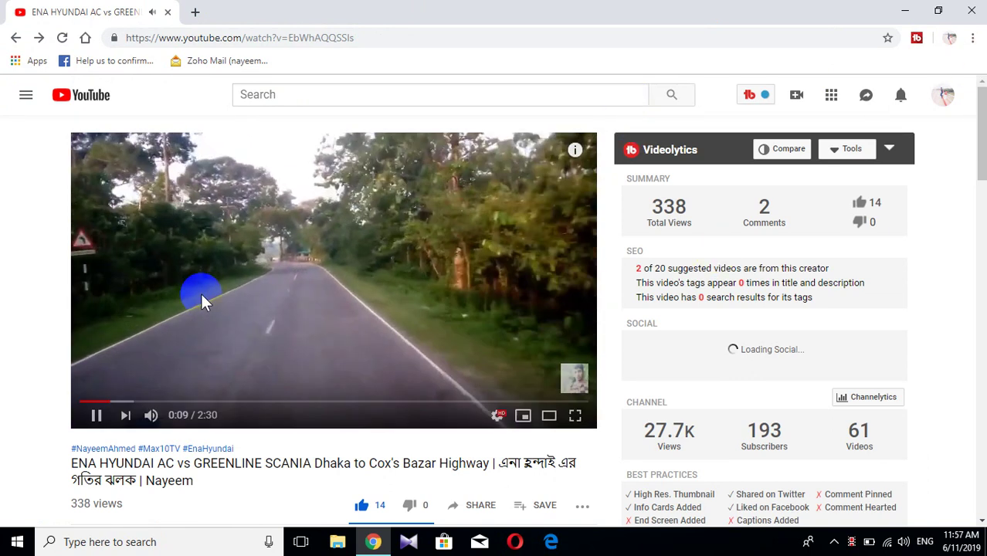
drag(149, 406, 182, 406)
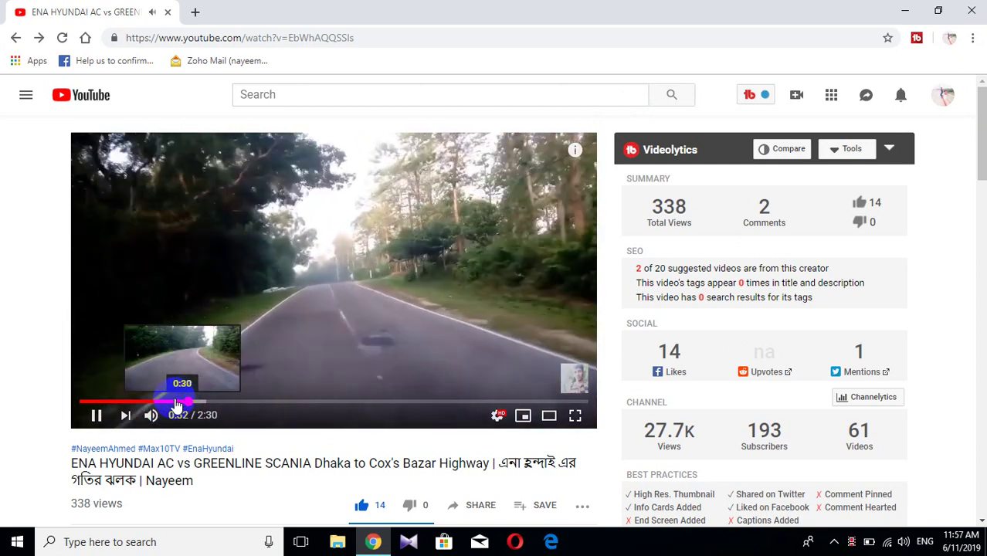
click(176, 402)
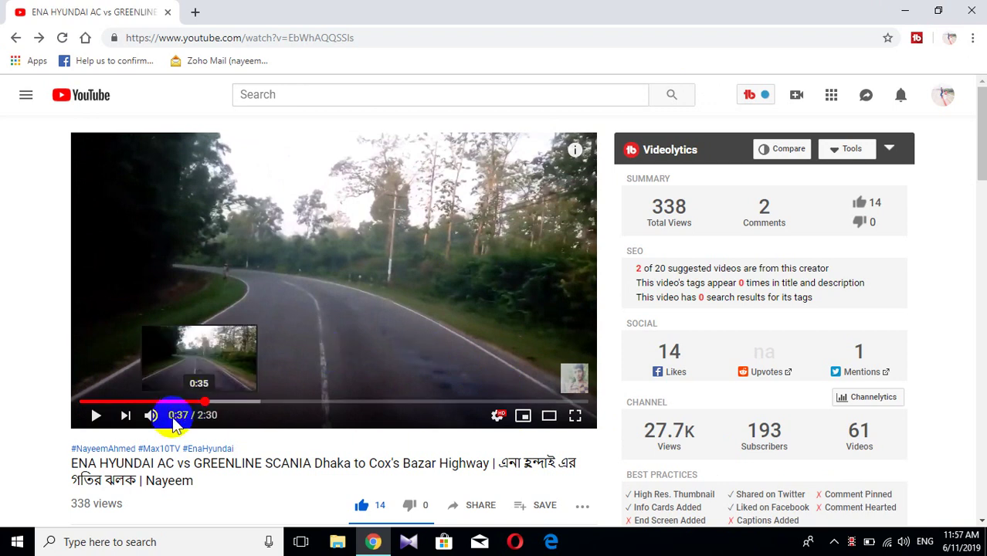
click(97, 417)
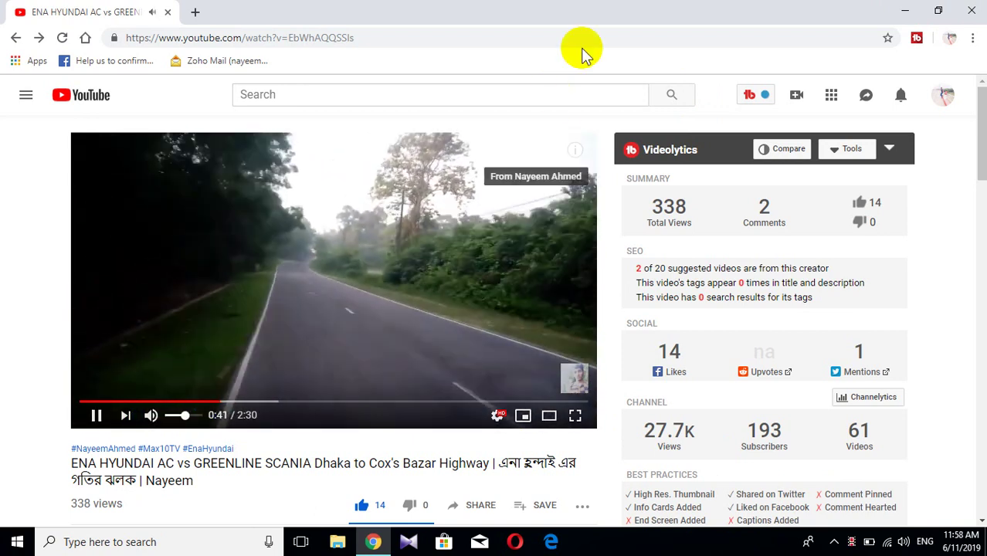
click(903, 11)
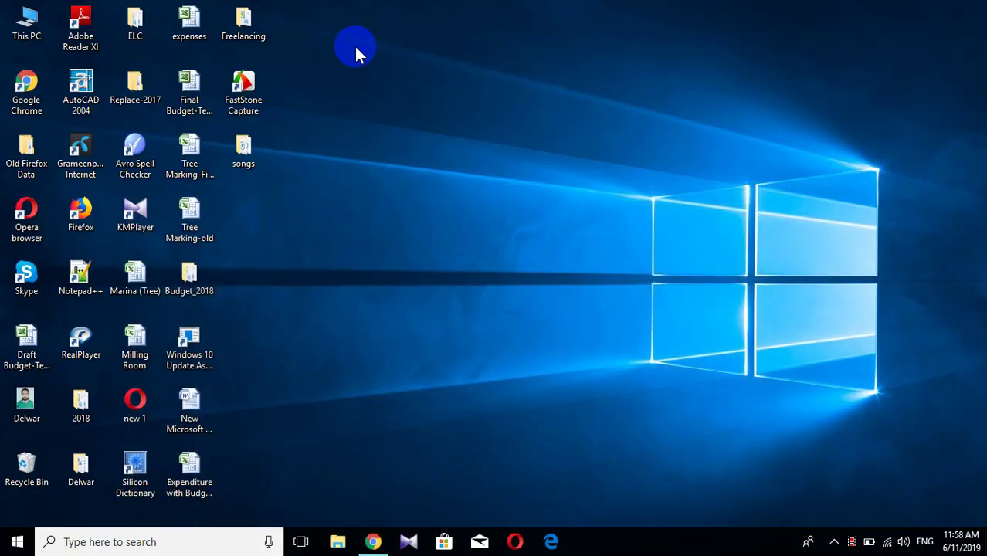